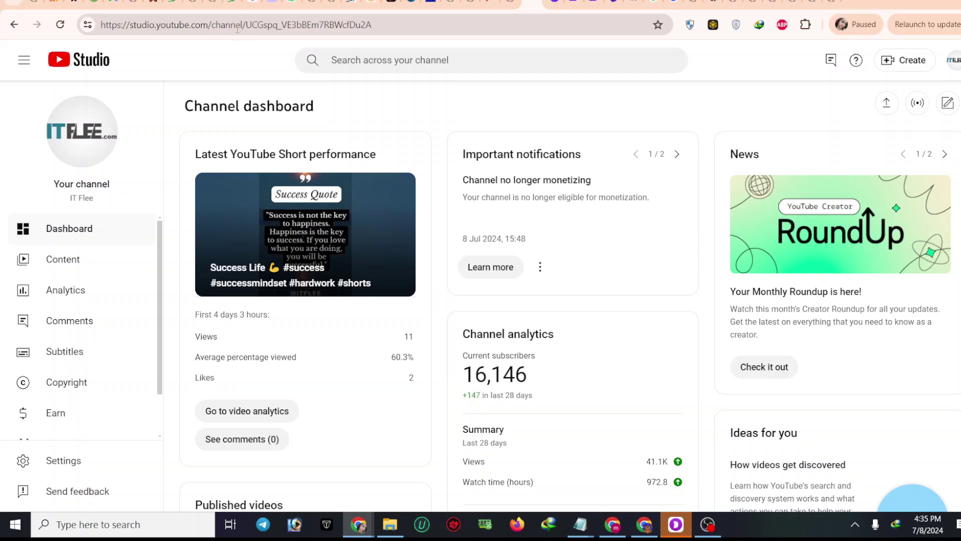
pyautogui.click(84, 420)
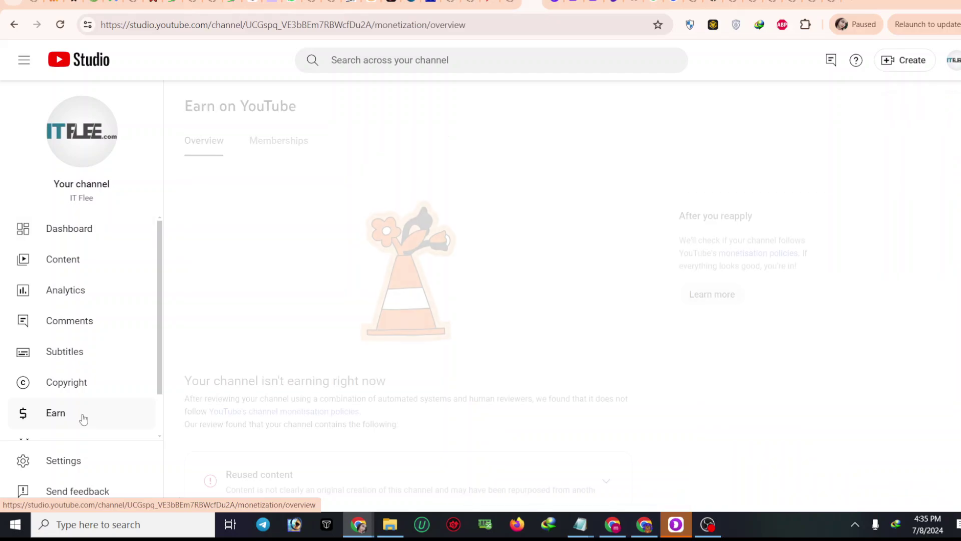
pyautogui.scroll(-3, 480, 316)
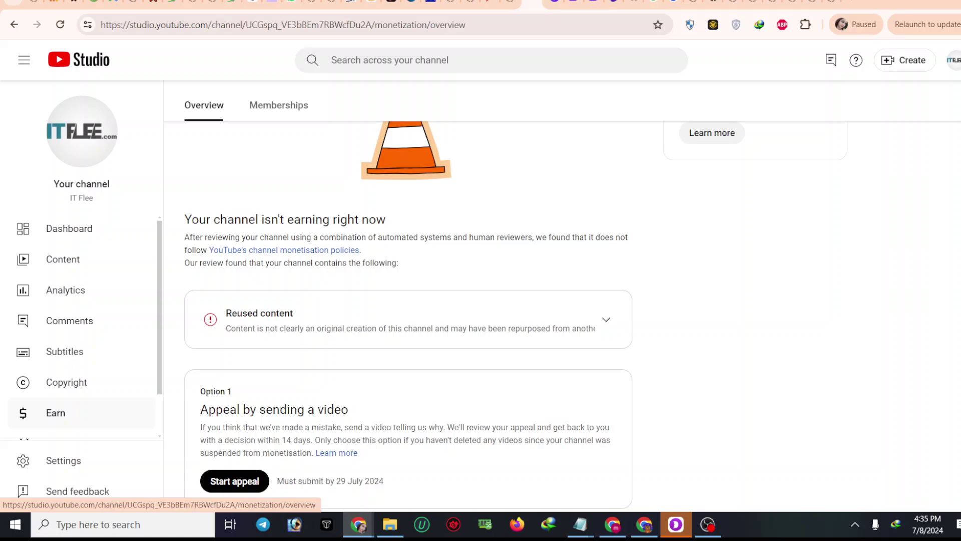
pyautogui.scroll(-2, 408, 310)
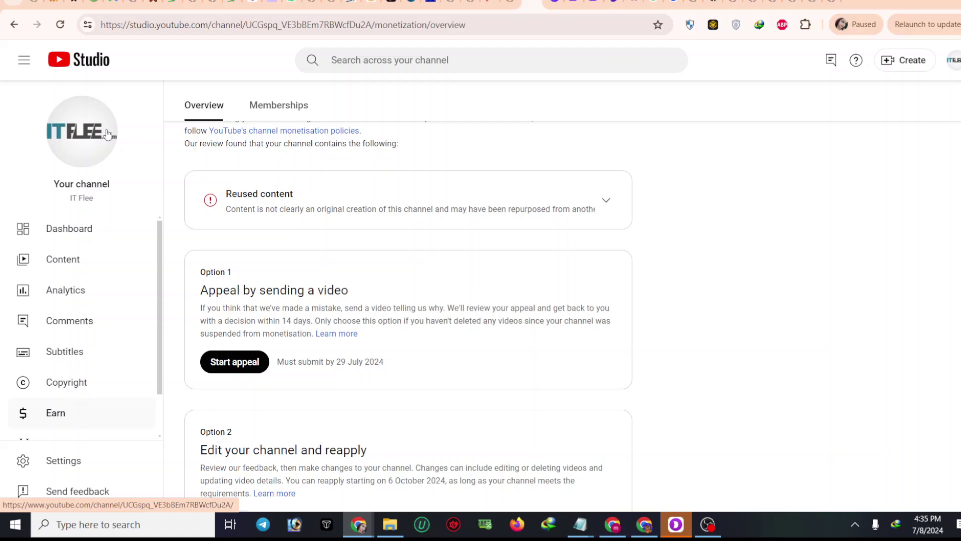
pyautogui.click(314, 205)
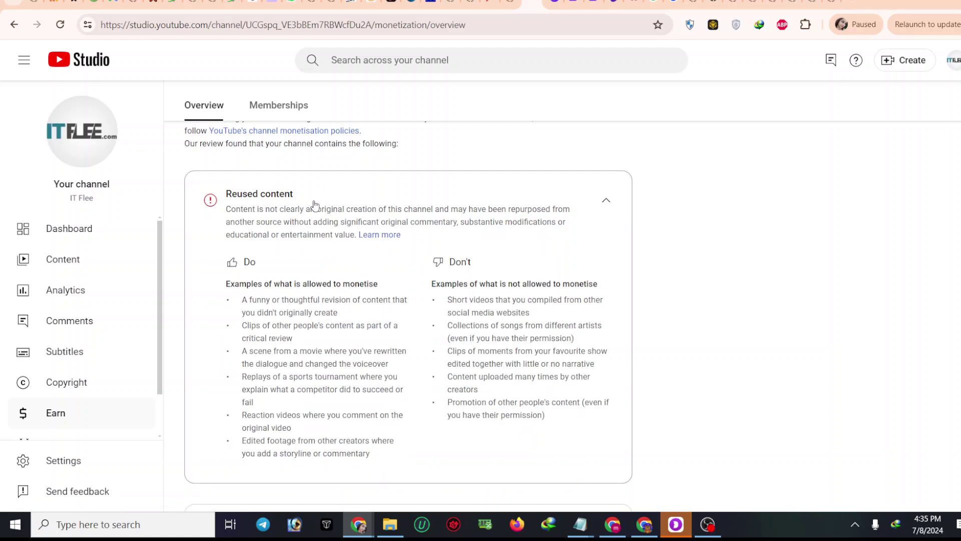
pyautogui.click(315, 205)
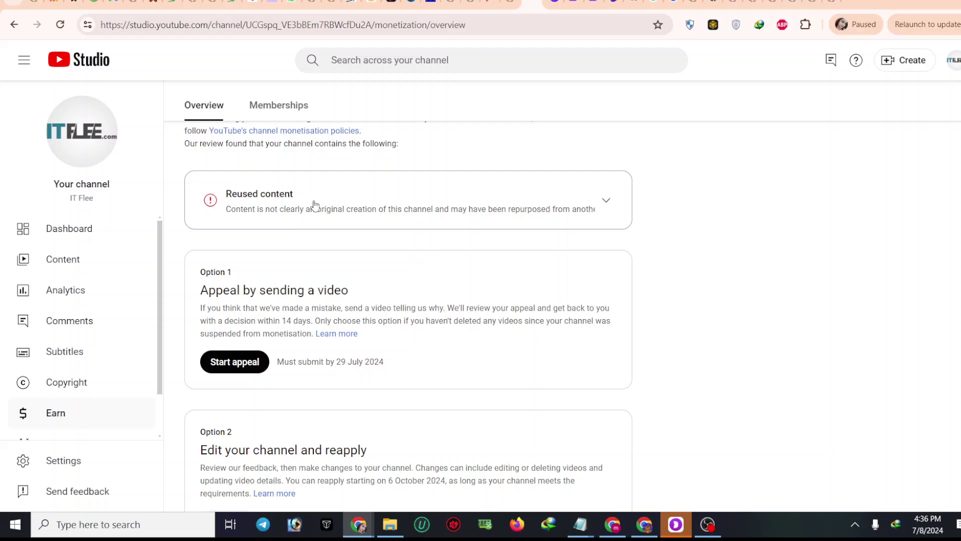
pyautogui.moveTo(201, 312); pyautogui.dragTo(299, 339)
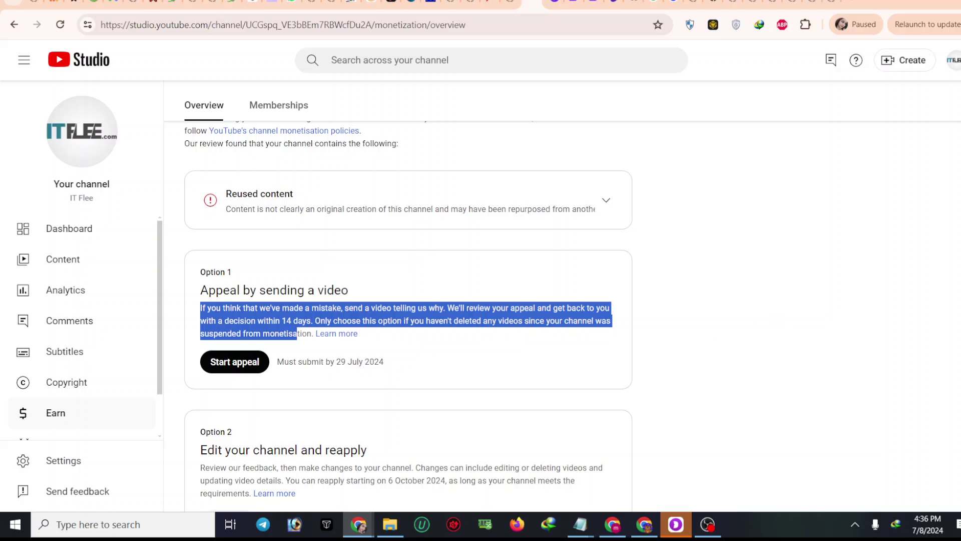
pyautogui.scroll(-1, 751, 322)
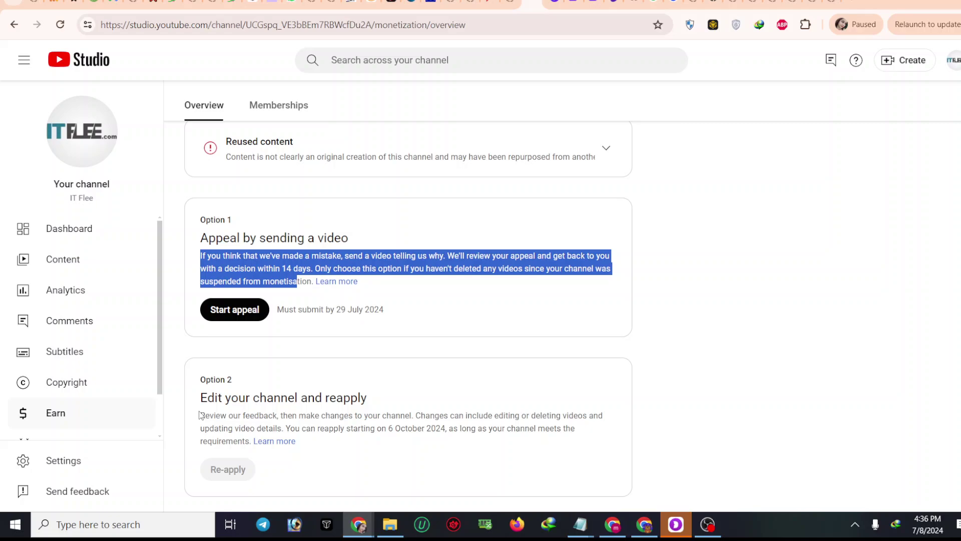
# Highlight the 'Appeal by sending a video' heading and its paragraph, then clear the selection.
pyautogui.click(201, 247)
pyautogui.moveTo(201, 238)
pyautogui.mouseDown()
pyautogui.moveTo(277, 256)
pyautogui.moveTo(356, 237)
pyautogui.mouseUp()
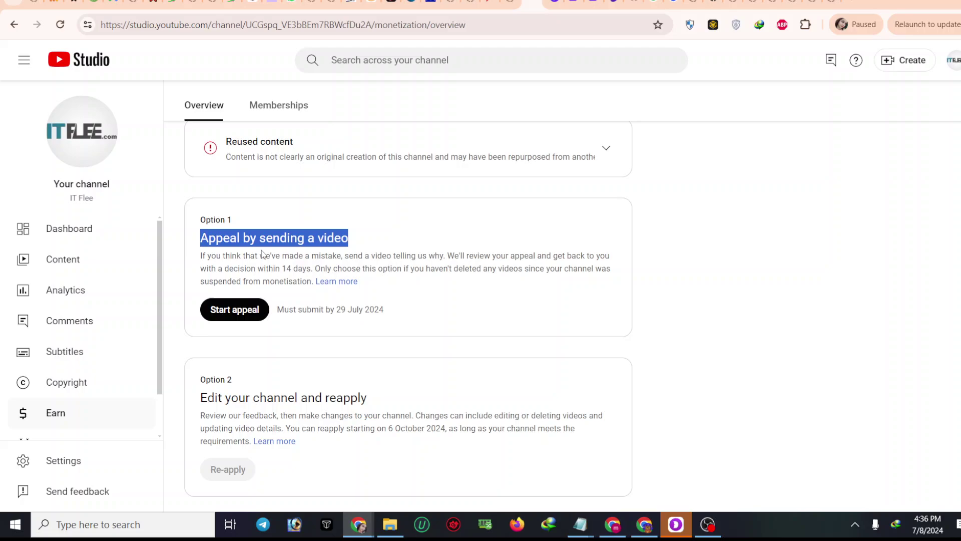
pyautogui.click(203, 258)
pyautogui.moveTo(203, 259); pyautogui.dragTo(304, 282)
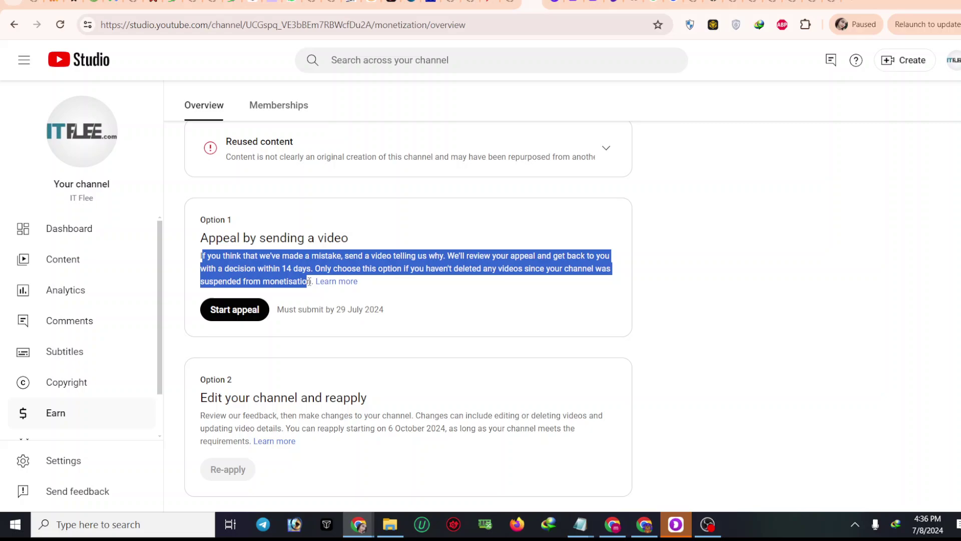
pyautogui.moveTo(303, 282)
pyautogui.mouseDown()
pyautogui.moveTo(312, 280)
pyautogui.moveTo(205, 283)
pyautogui.mouseUp()
pyautogui.click(235, 277)
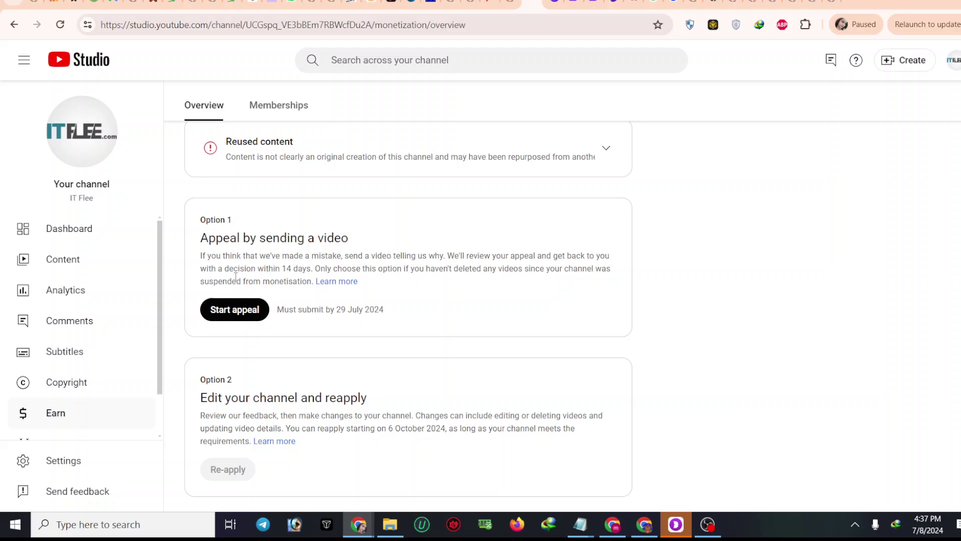
# Go to the Content page listing the channel's videos.
pyautogui.click(72, 257)
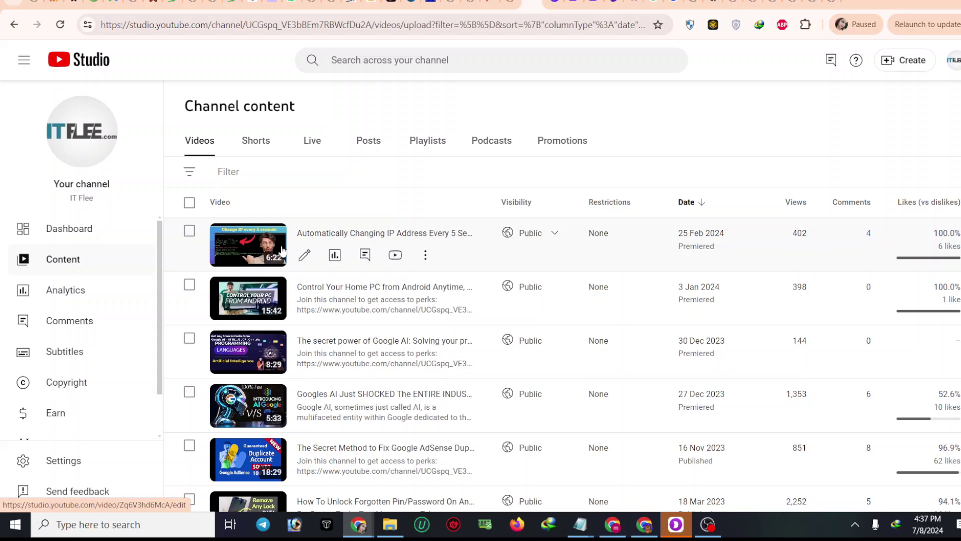
# Visit the first video's details, return to the list, tick it and show its bulk Edit options.
pyautogui.click(305, 257)
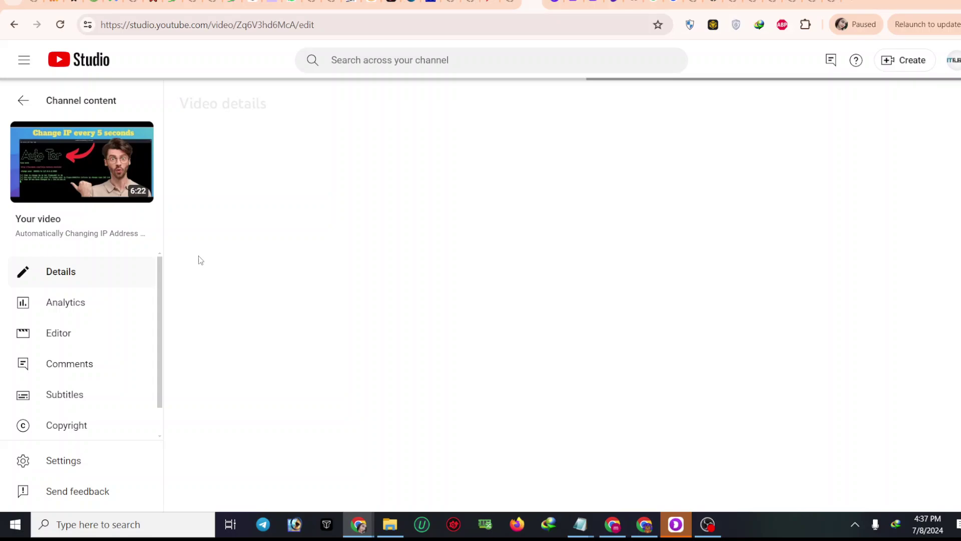
pyautogui.click(24, 103)
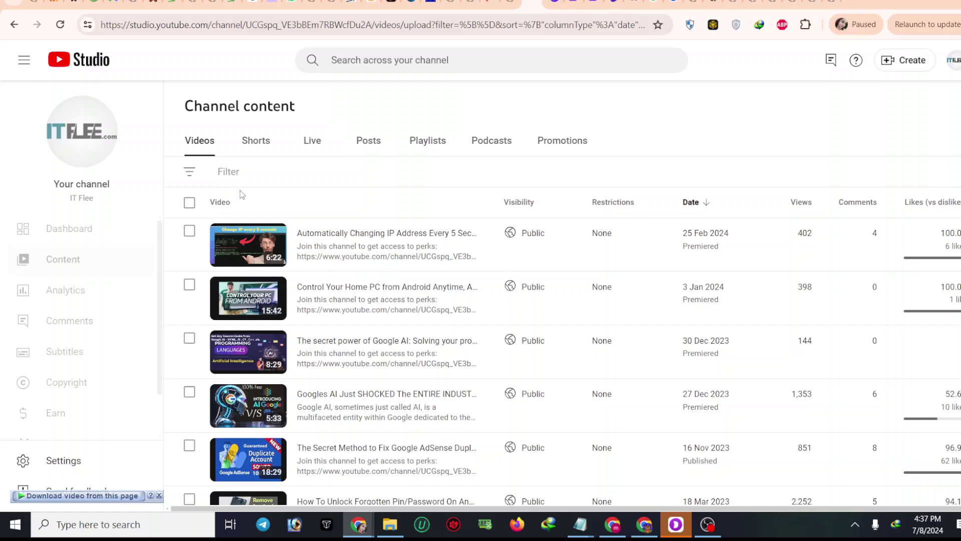
pyautogui.click(188, 232)
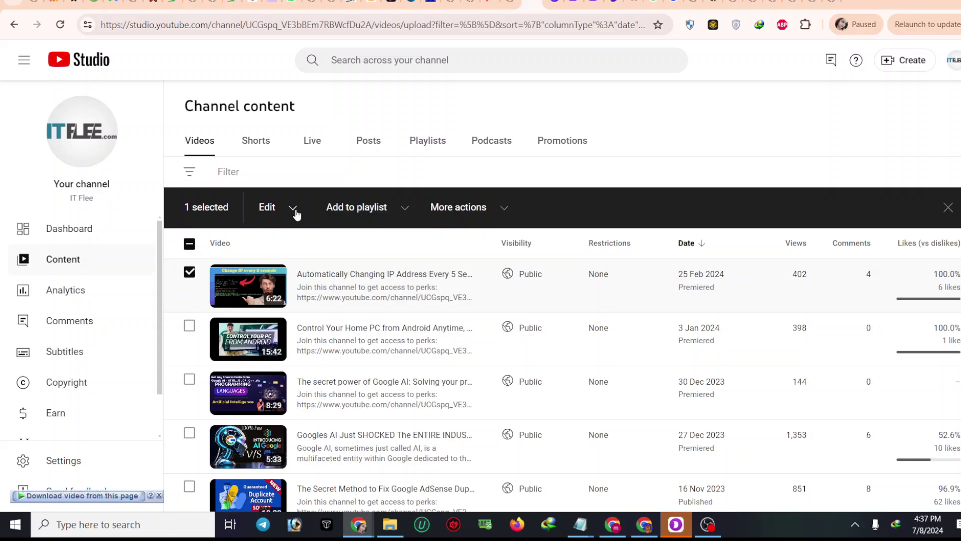
pyautogui.click(297, 215)
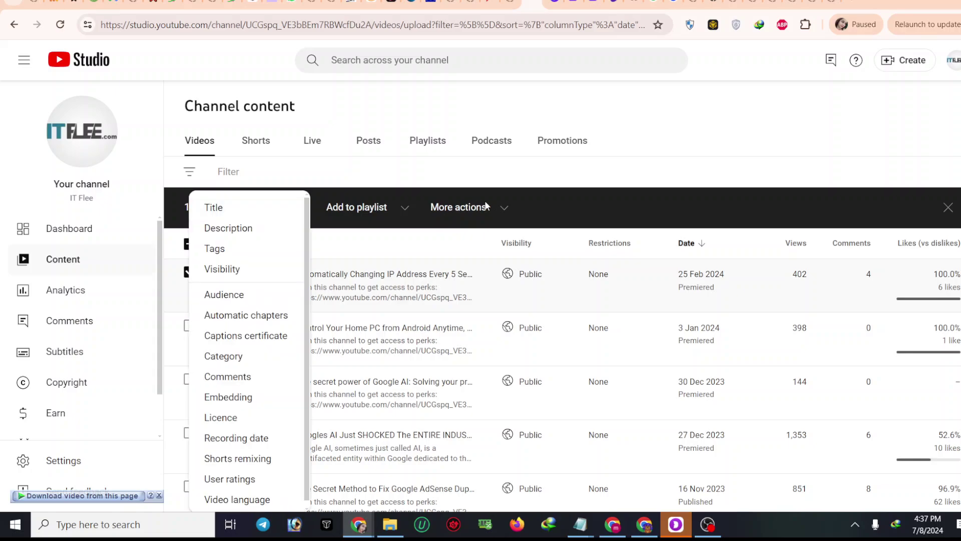
# Show the More actions and Filter options, then go to the Channel copyright page.
pyautogui.click(498, 208)
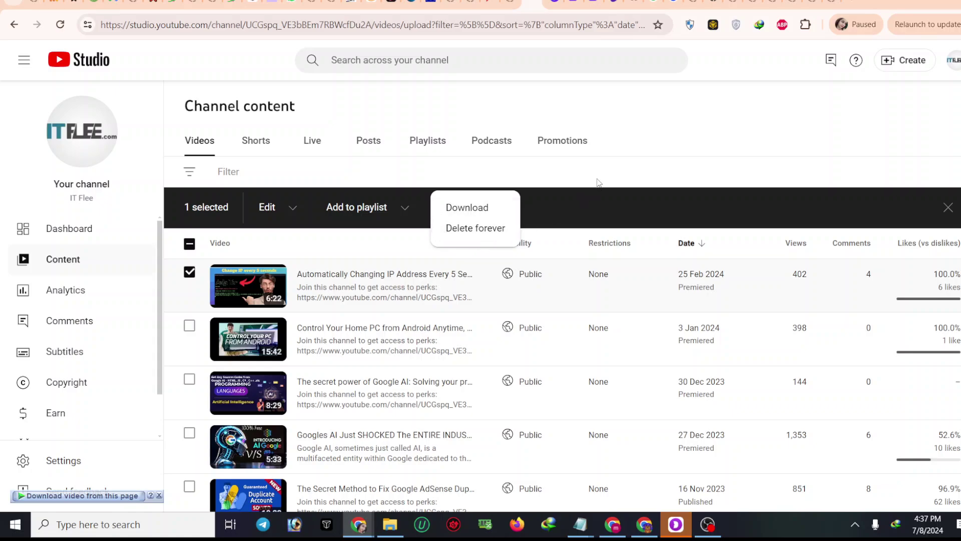
pyautogui.click(598, 181)
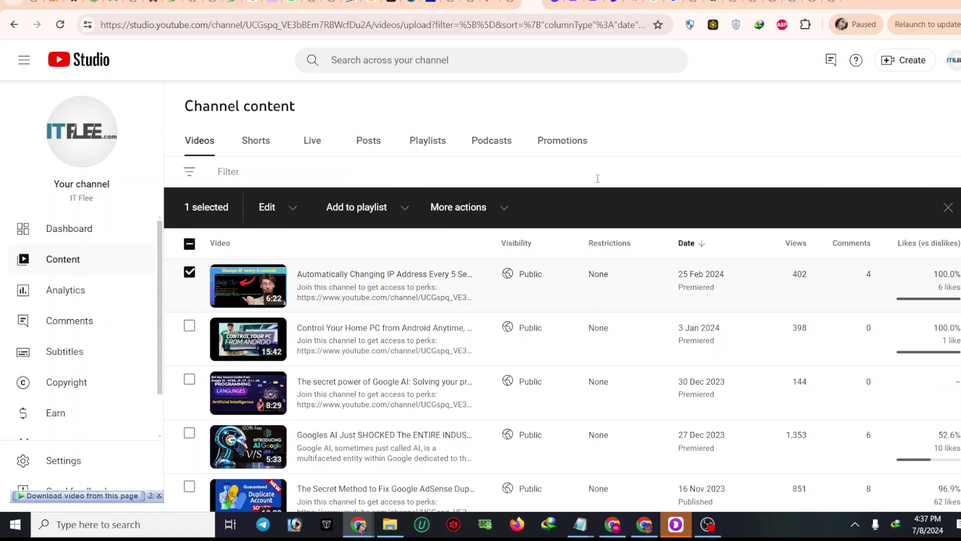
pyautogui.click(497, 175)
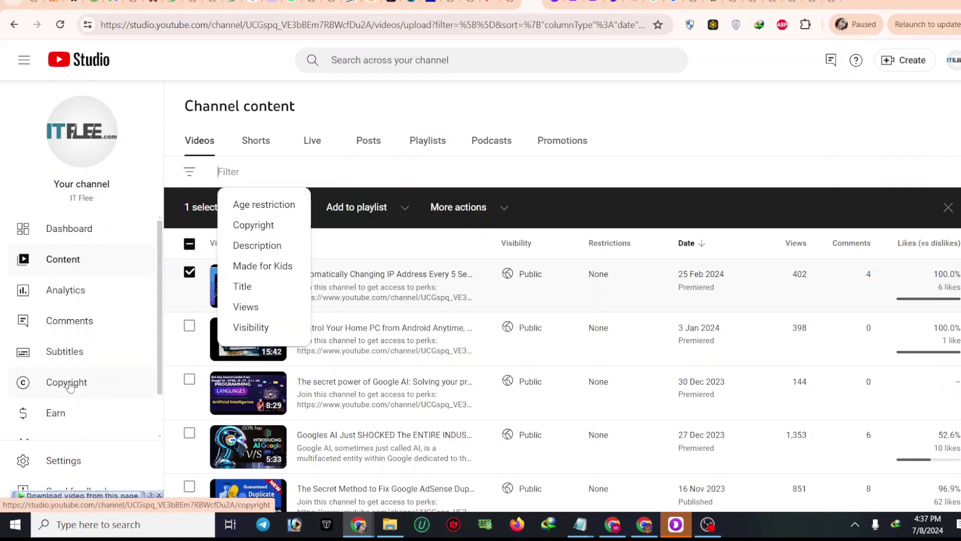
pyautogui.click(69, 383)
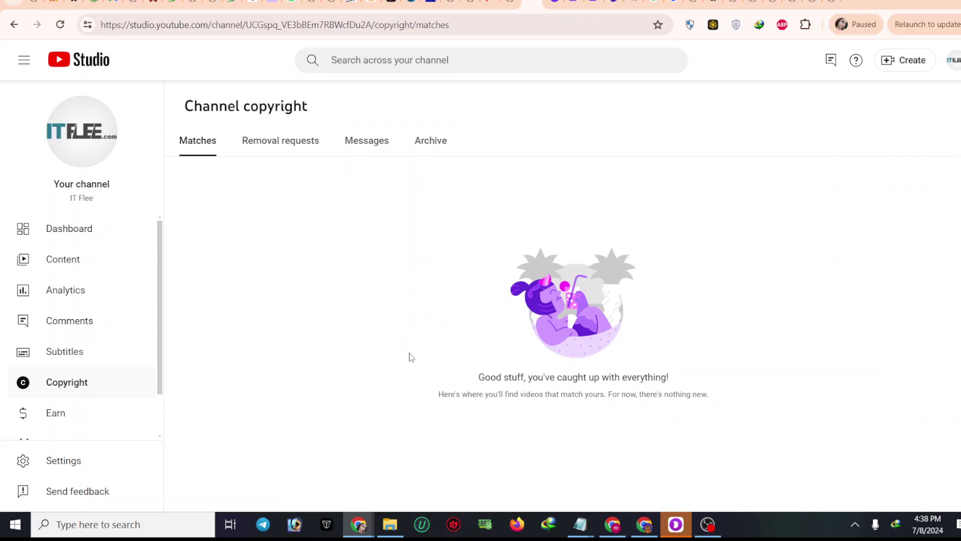
# Highlight the copyright page's 'no matching videos found' explanation text.
pyautogui.moveTo(440, 392)
pyautogui.mouseDown()
pyautogui.moveTo(651, 416)
pyautogui.moveTo(723, 410)
pyautogui.mouseUp()
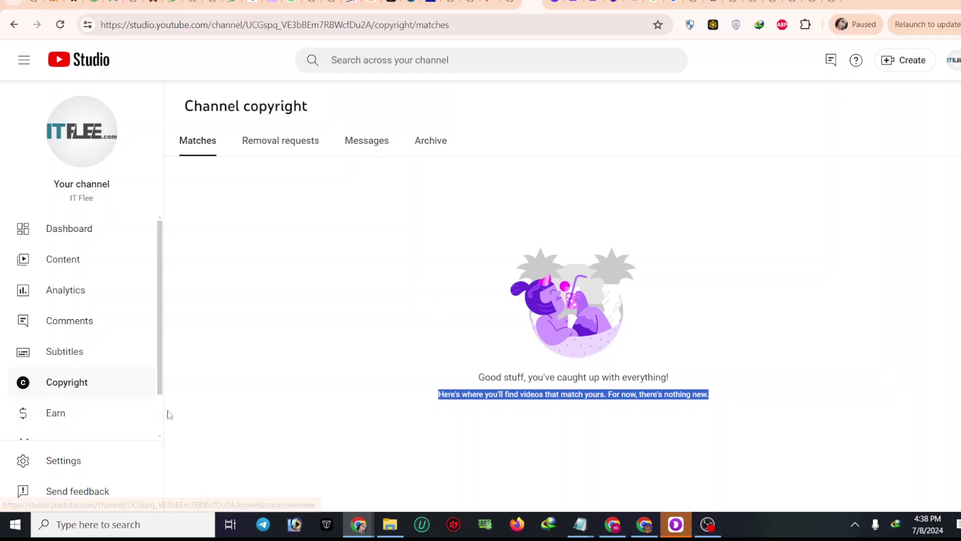
pyautogui.scroll(-1, 163, 413)
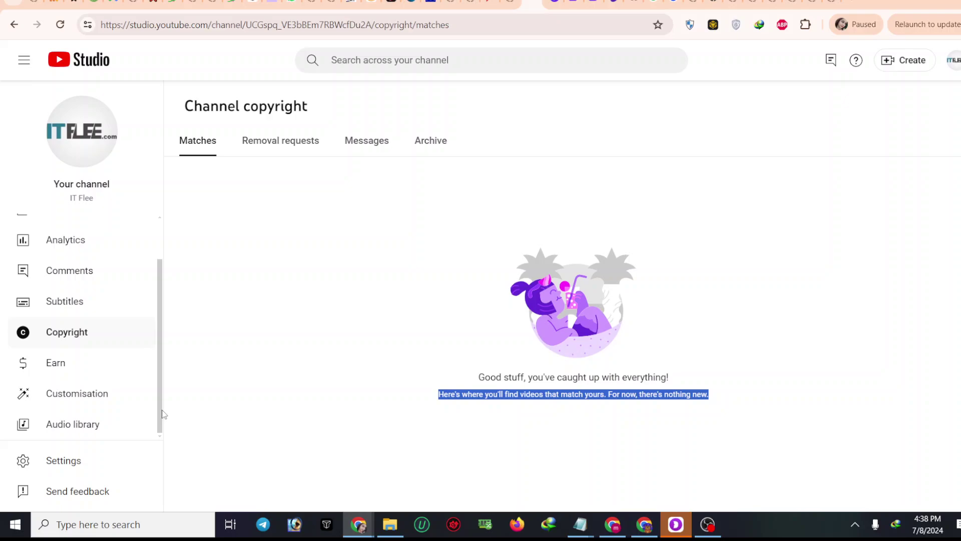
# Return to the Earn overview, highlight the appeal submission deadline and start a video appeal.
pyautogui.click(67, 370)
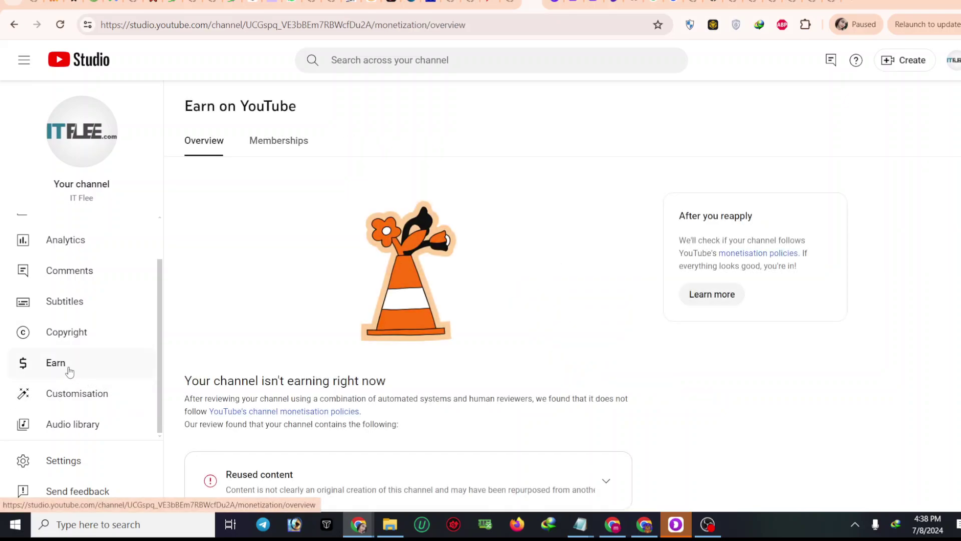
pyautogui.scroll(-4, 446, 238)
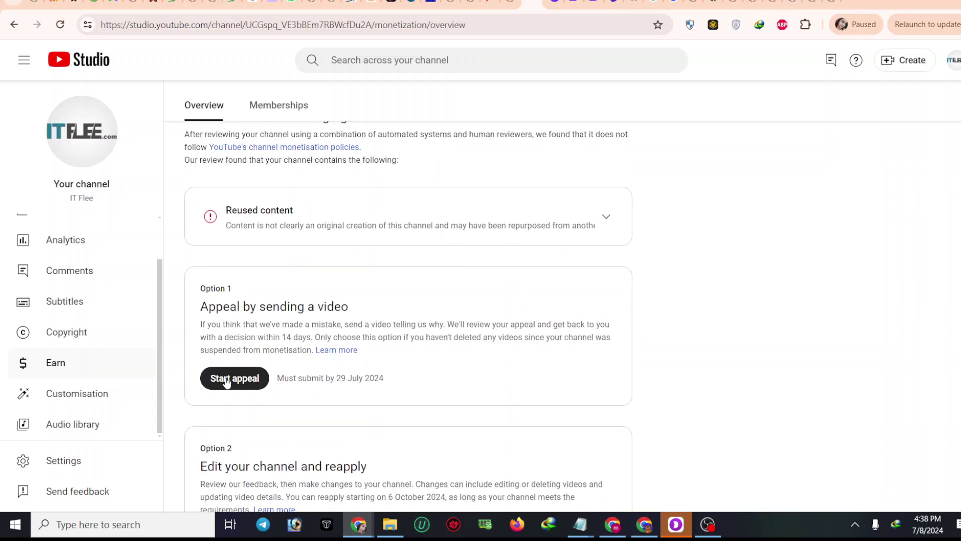
pyautogui.moveTo(277, 378); pyautogui.dragTo(386, 383)
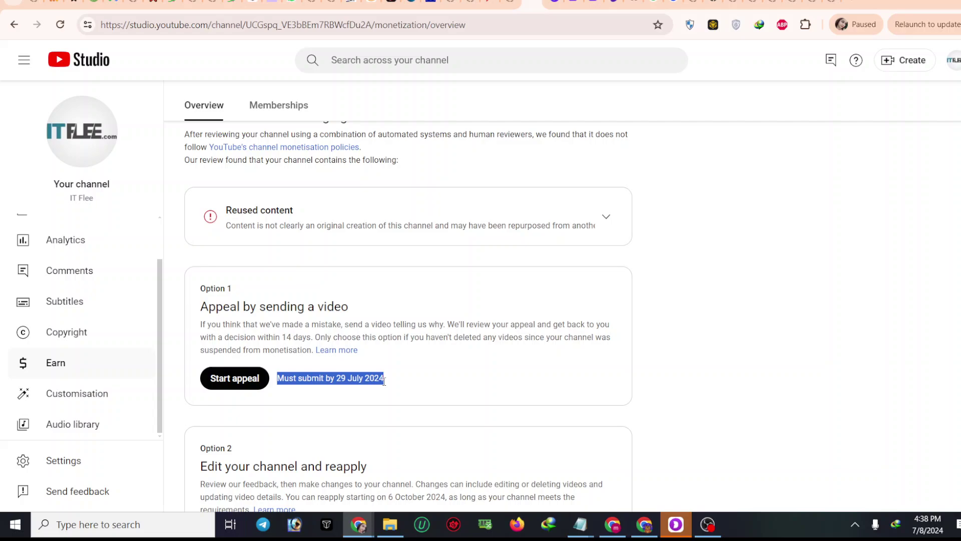
pyautogui.moveTo(385, 378); pyautogui.dragTo(374, 379)
pyautogui.click(232, 383)
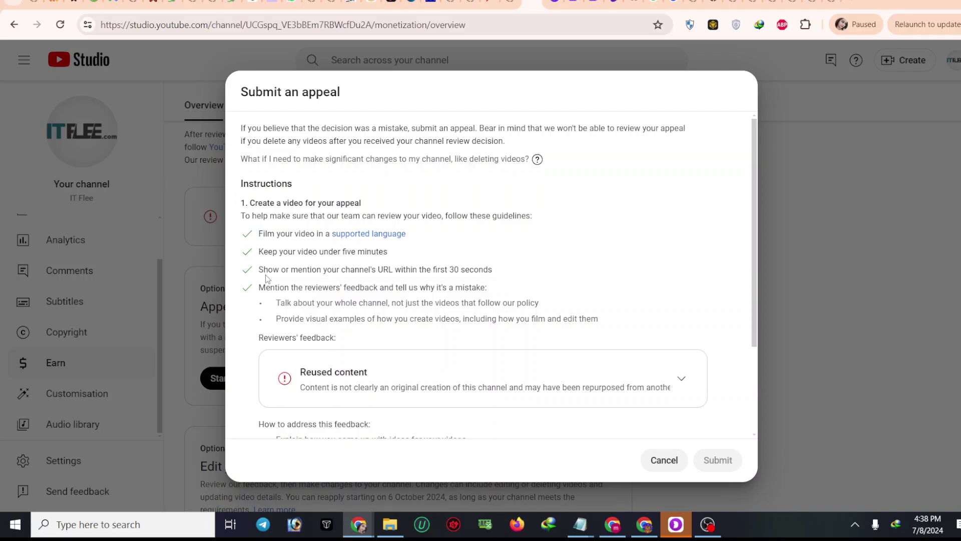
# Highlight the 'URL within the first 30 seconds' guideline and the channel address in the page URL.
pyautogui.moveTo(259, 271); pyautogui.dragTo(265, 271)
pyautogui.click(435, 262)
pyautogui.moveTo(493, 268); pyautogui.dragTo(383, 269)
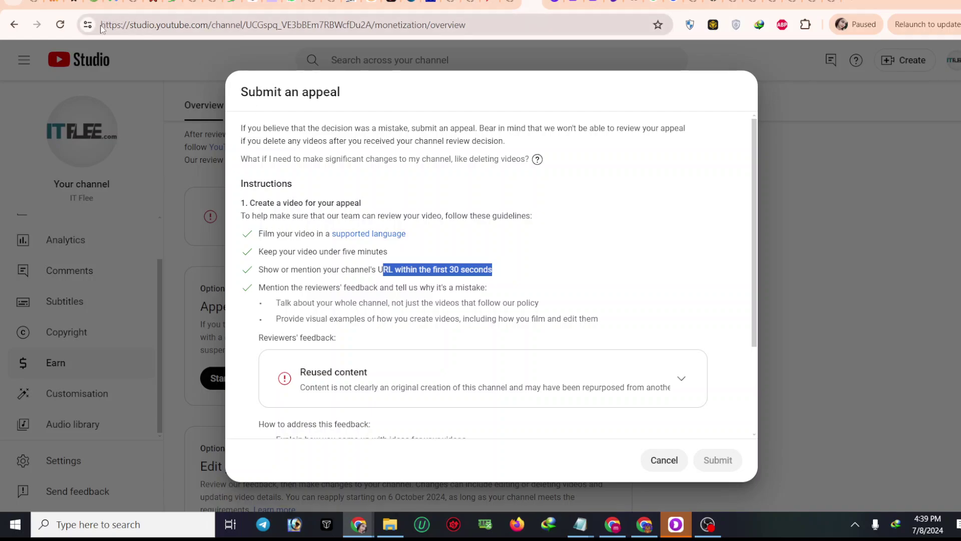
pyautogui.moveTo(101, 26); pyautogui.dragTo(371, 28)
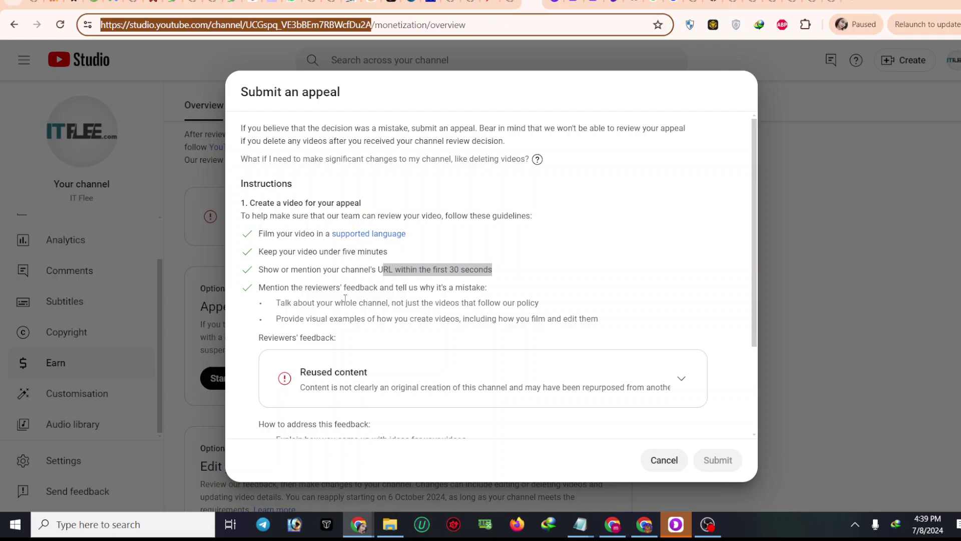
pyautogui.scroll(-2, 499, 278)
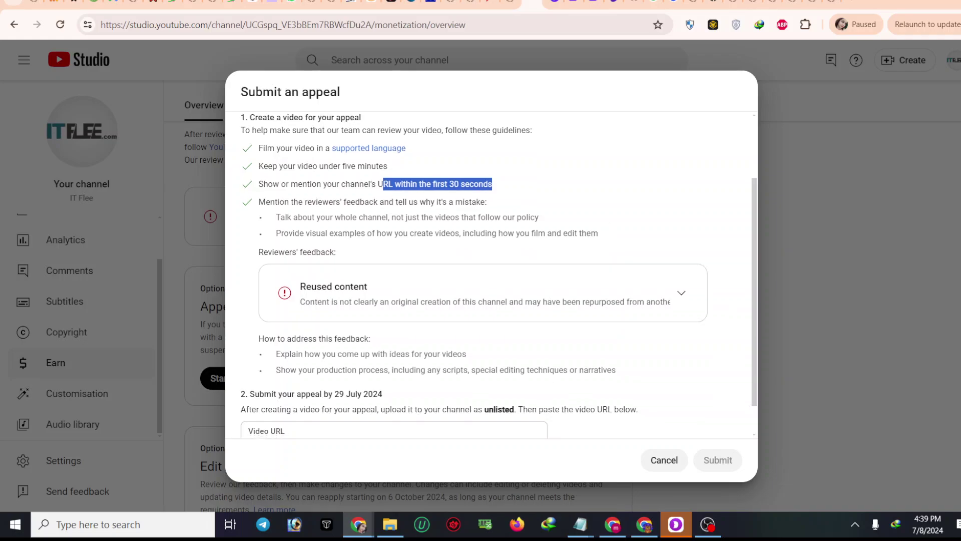
pyautogui.scroll(-1, 499, 275)
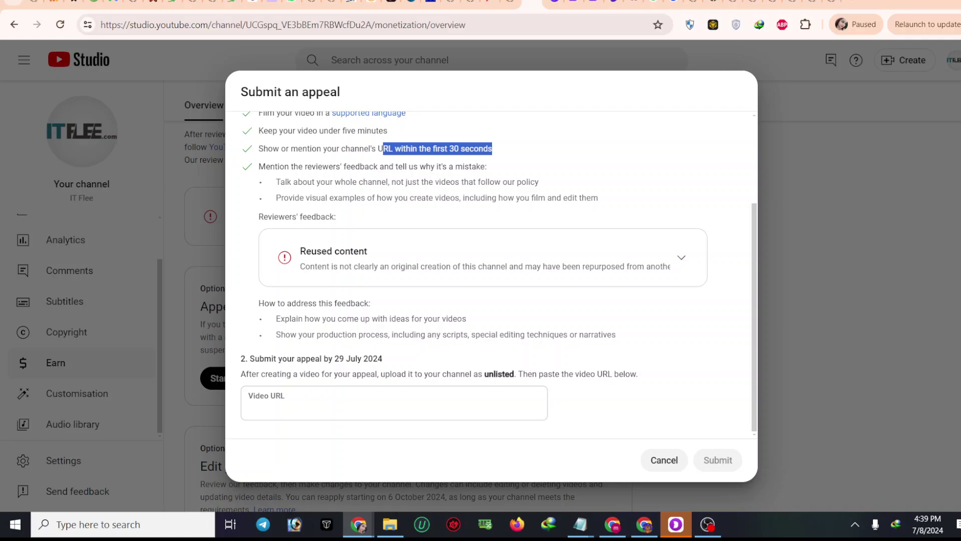
pyautogui.click(681, 257)
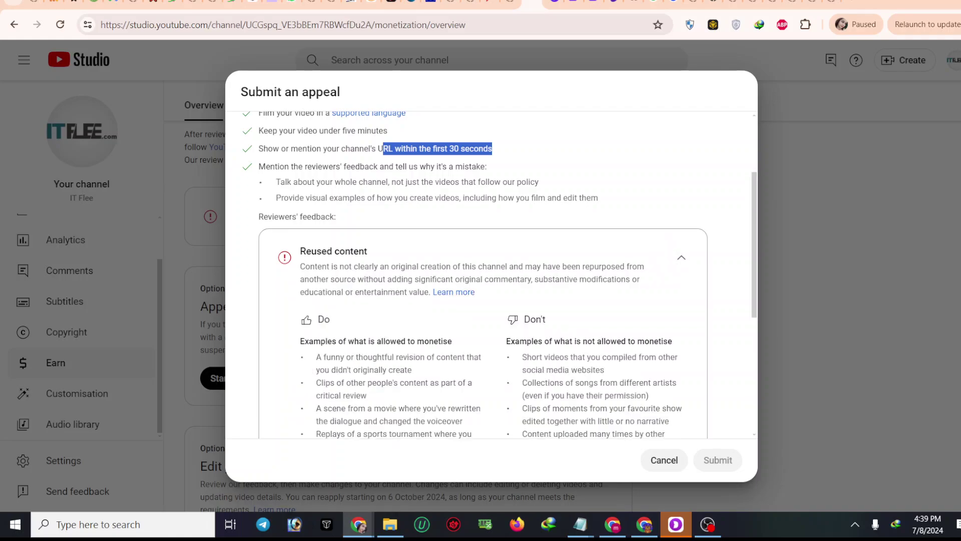
pyautogui.scroll(-1, 498, 278)
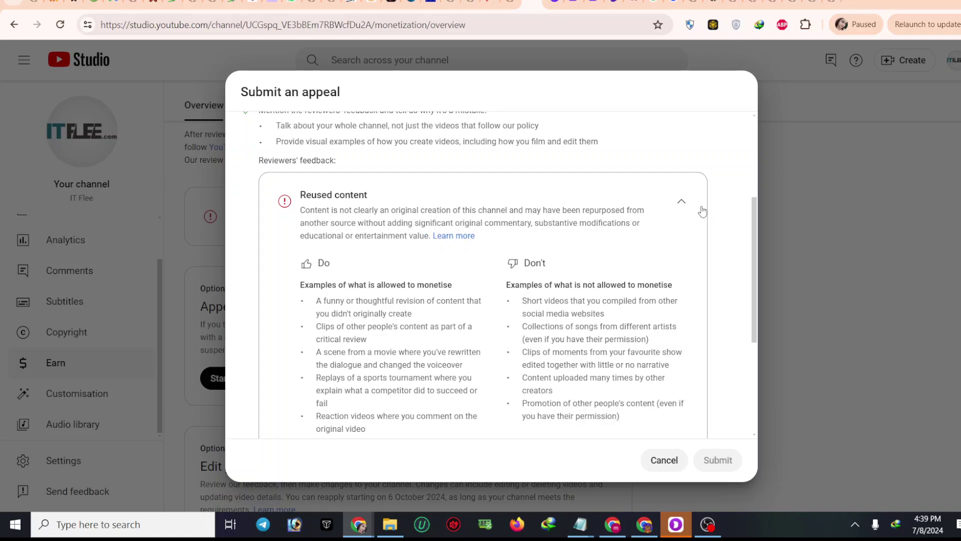
pyautogui.click(684, 209)
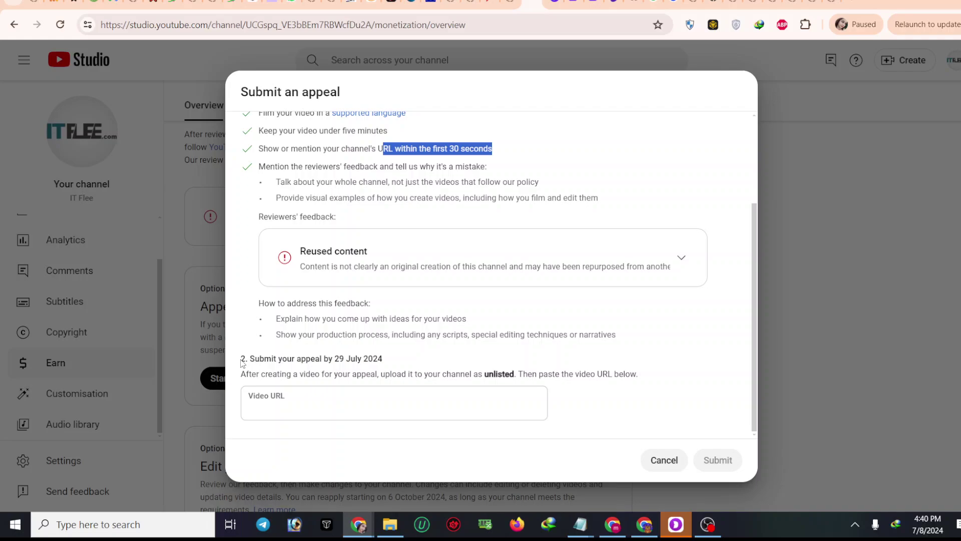
# Highlight the 'Submit your appeal' instructions, then cancel out of the appeal dialog.
pyautogui.moveTo(243, 368); pyautogui.dragTo(398, 371)
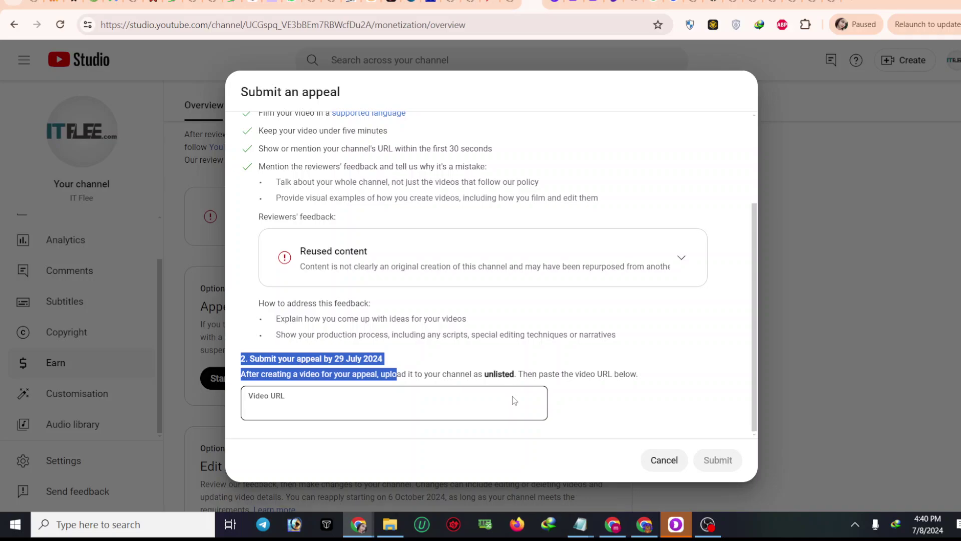
pyautogui.click(664, 459)
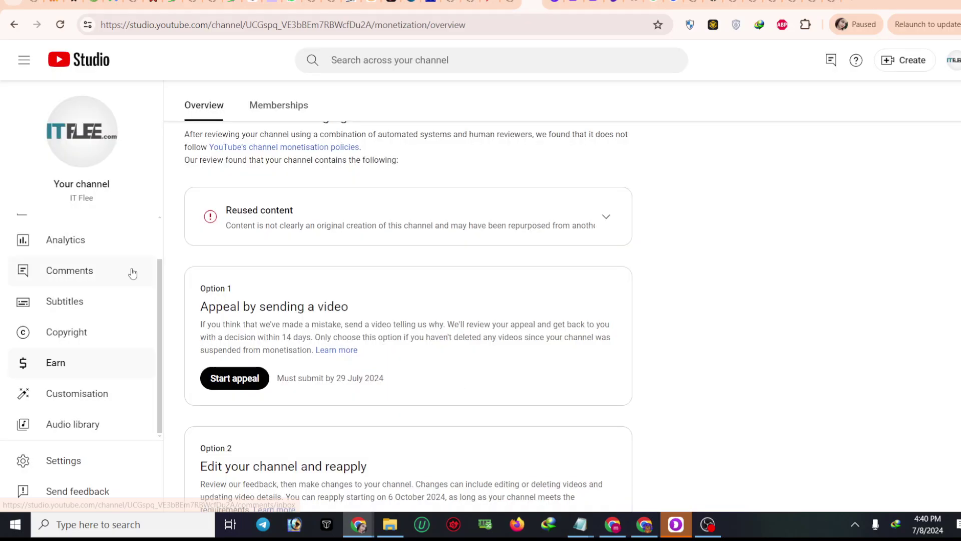
pyautogui.scroll(2, 153, 233)
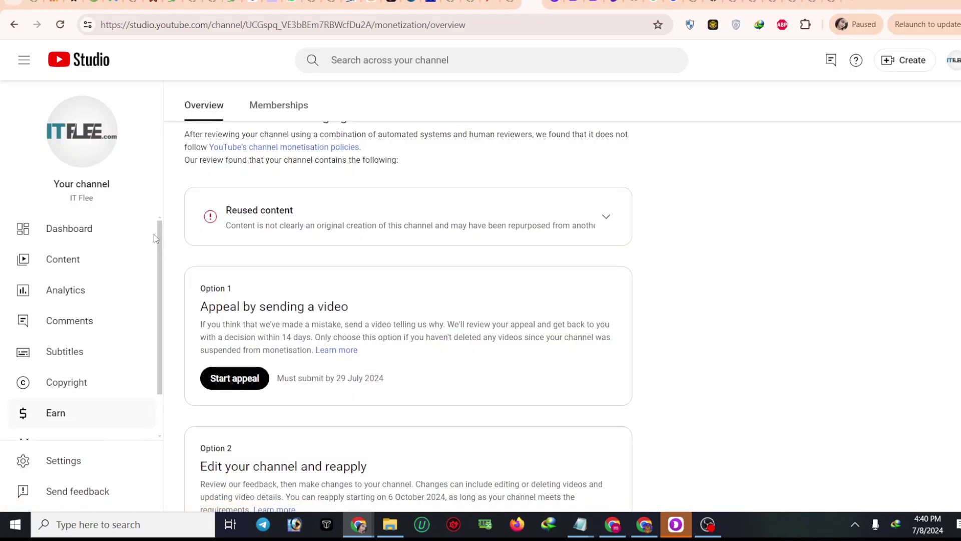
# From the Content list, switch the first video's visibility to Unlisted and save.
pyautogui.click(56, 264)
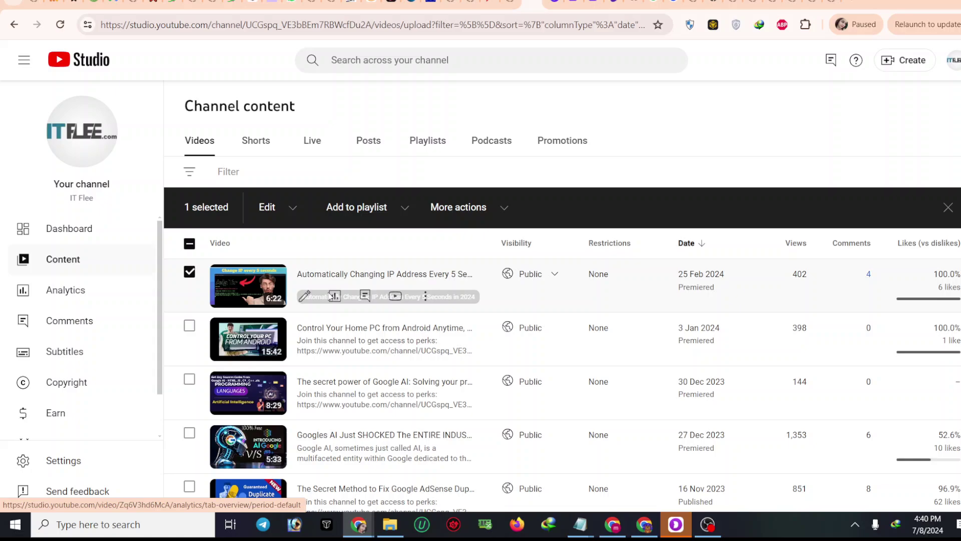
pyautogui.click(551, 275)
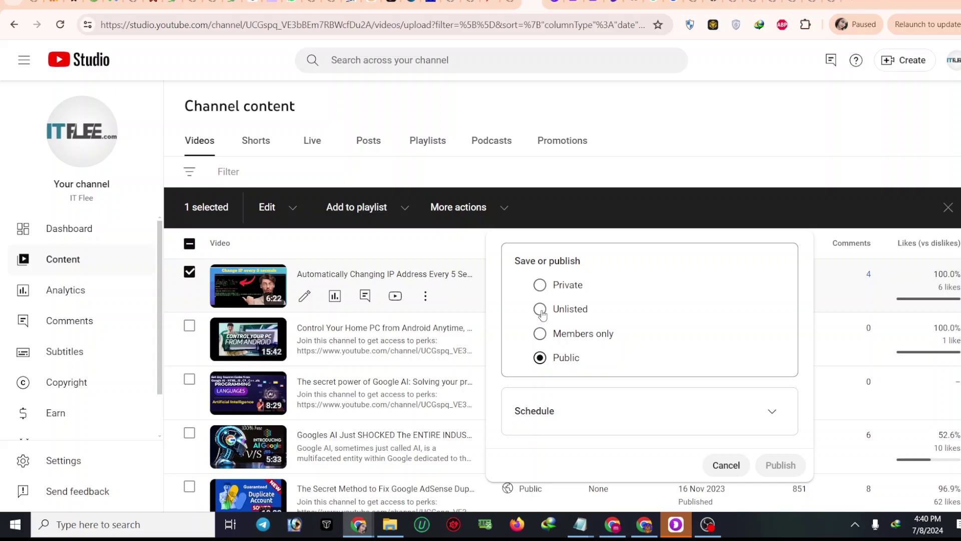
pyautogui.click(540, 309)
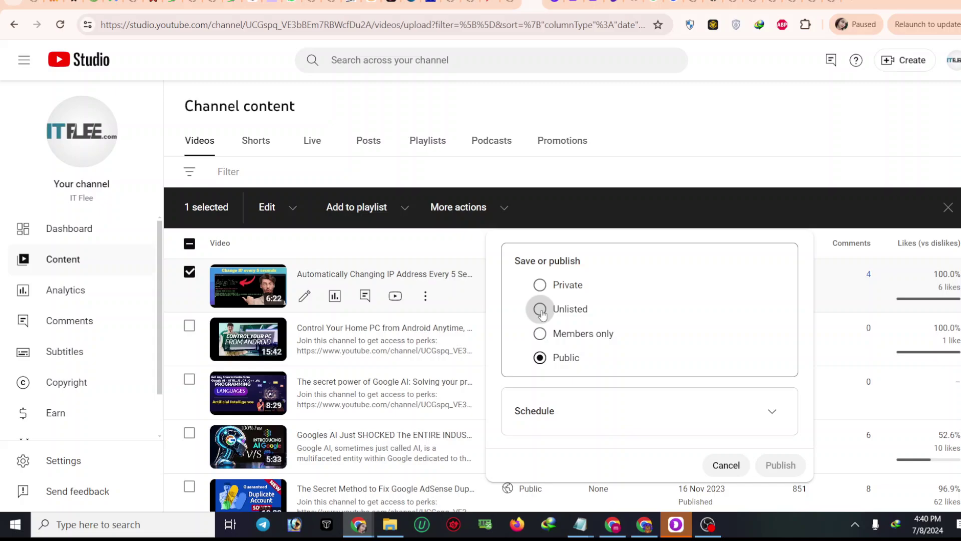
pyautogui.click(786, 466)
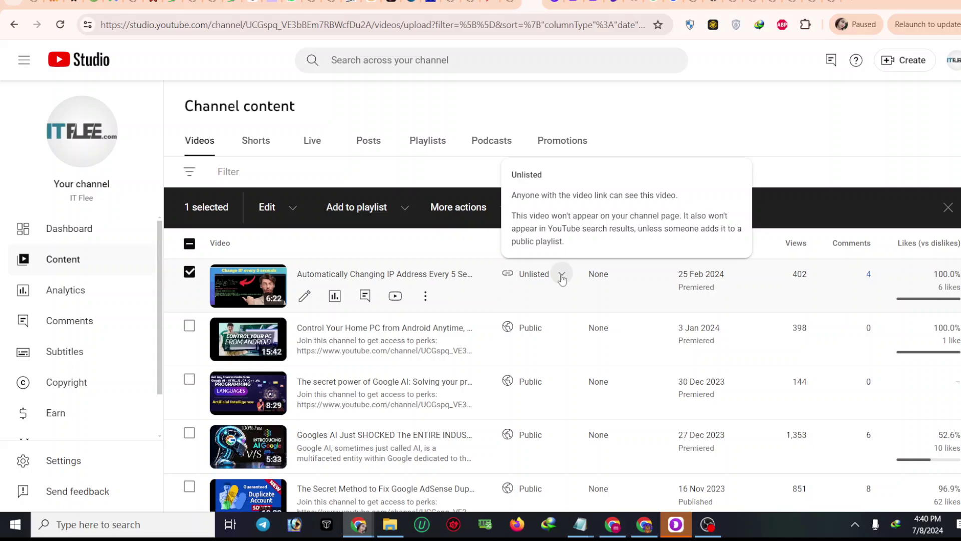
# Set the first video back to Public, publish it, and return to the Earn overview.
pyautogui.moveTo(535, 274)
pyautogui.click(560, 282)
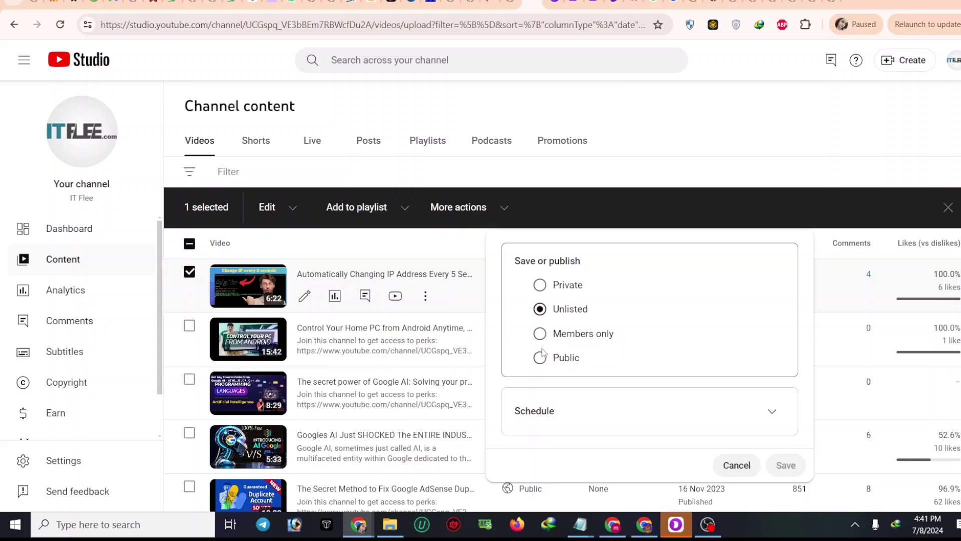
pyautogui.click(542, 359)
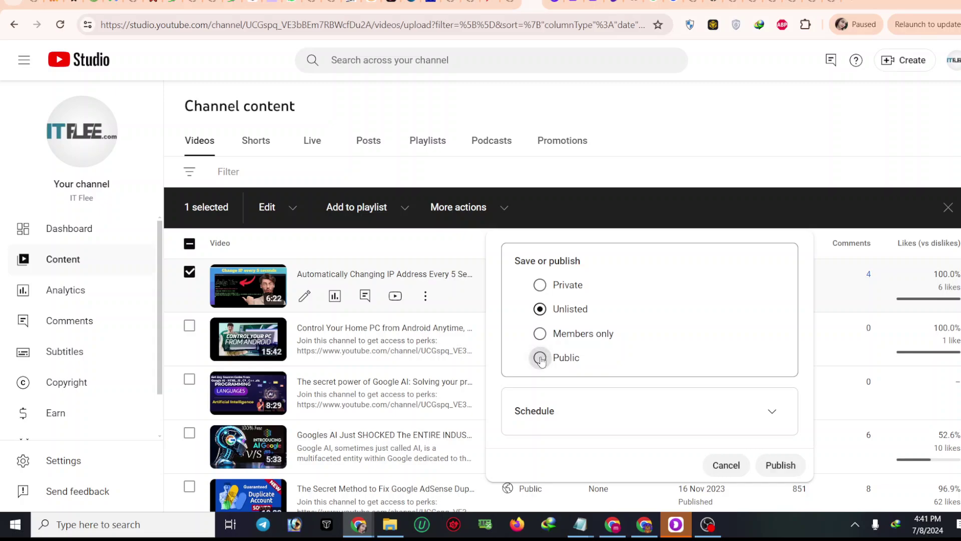
pyautogui.click(785, 465)
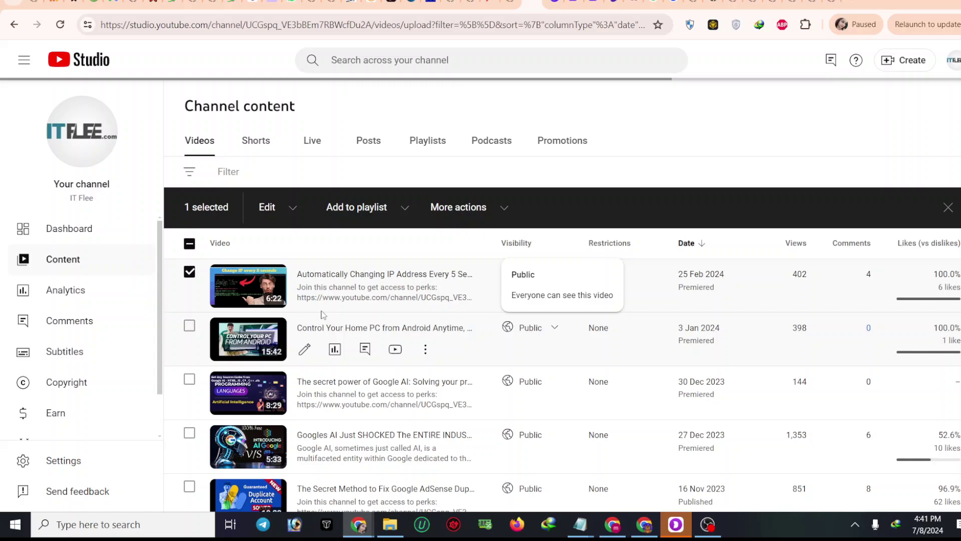
pyautogui.click(65, 414)
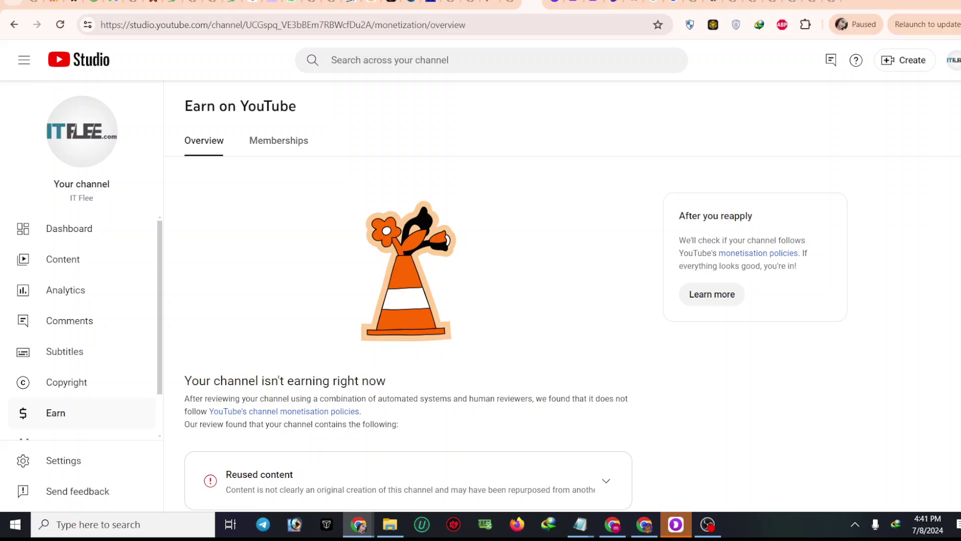
pyautogui.scroll(-5, 613, 339)
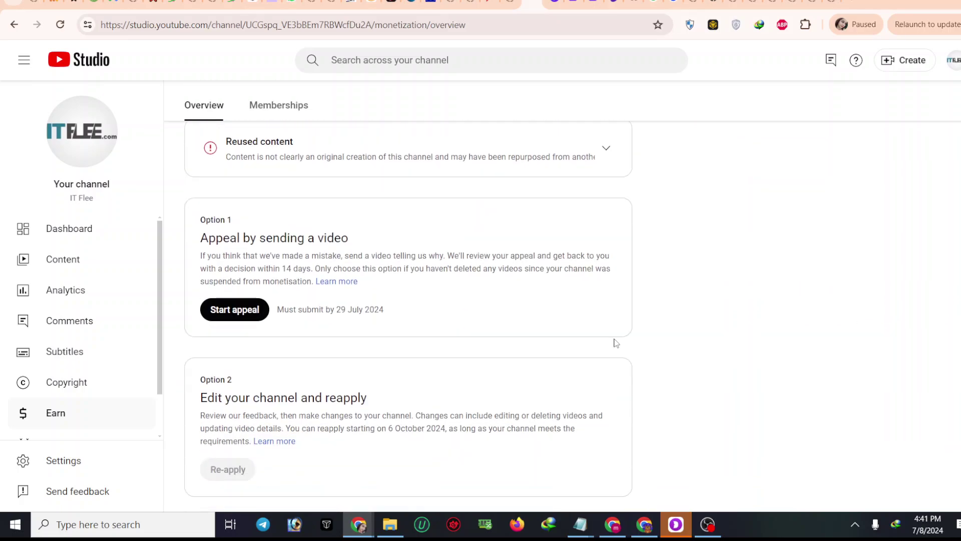
# Start a video appeal again and focus the empty Video URL field.
pyautogui.click(231, 311)
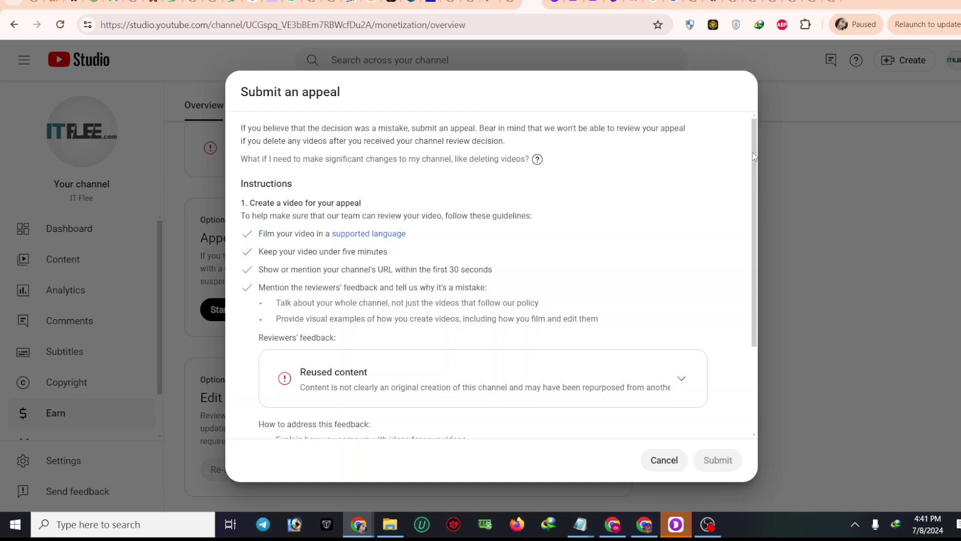
pyautogui.scroll(-3, 753, 157)
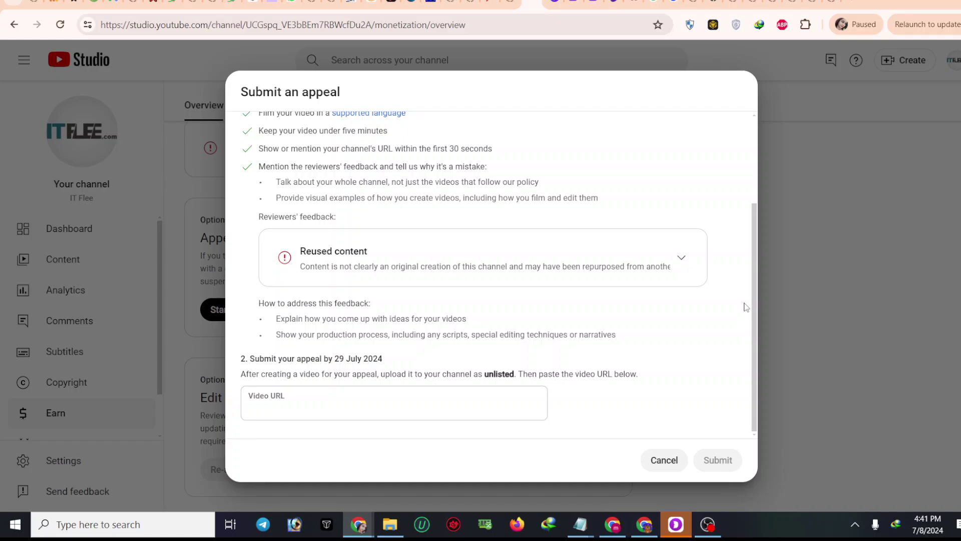
pyautogui.click(387, 408)
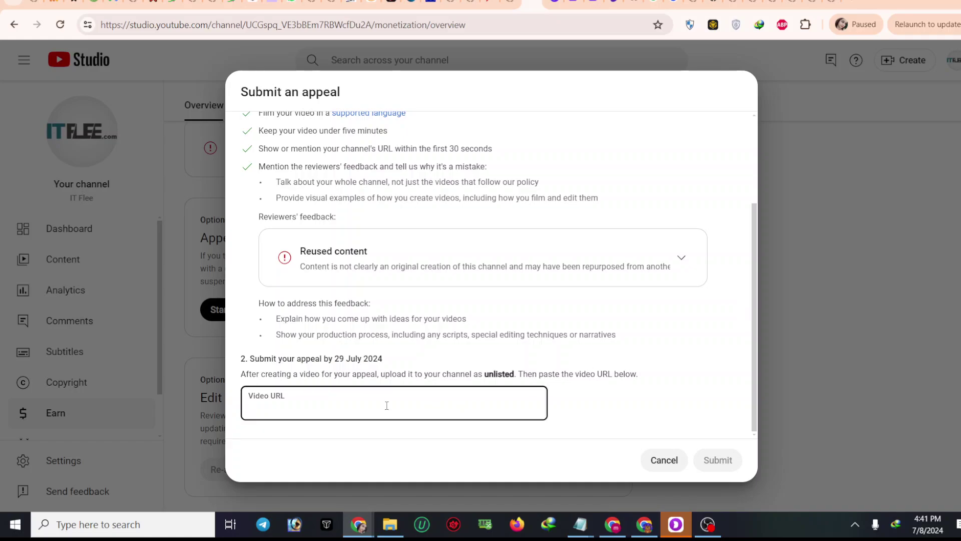